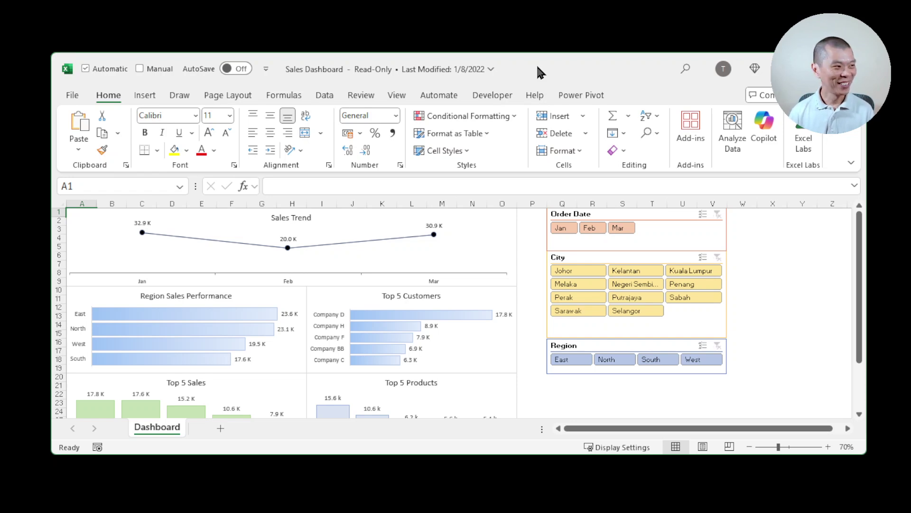
- Switch to File Explorer, move the Q2 workbook into the Data folder, and refresh all data in the Sales Dashboard workbook
{"action": "key", "text": "alt+Tab"}
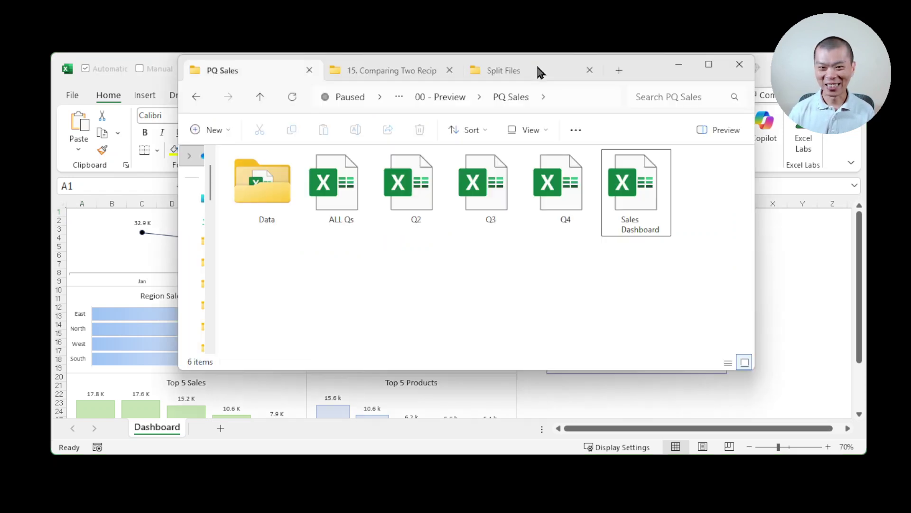
{"action": "left_click", "coordinate": [418, 205]}
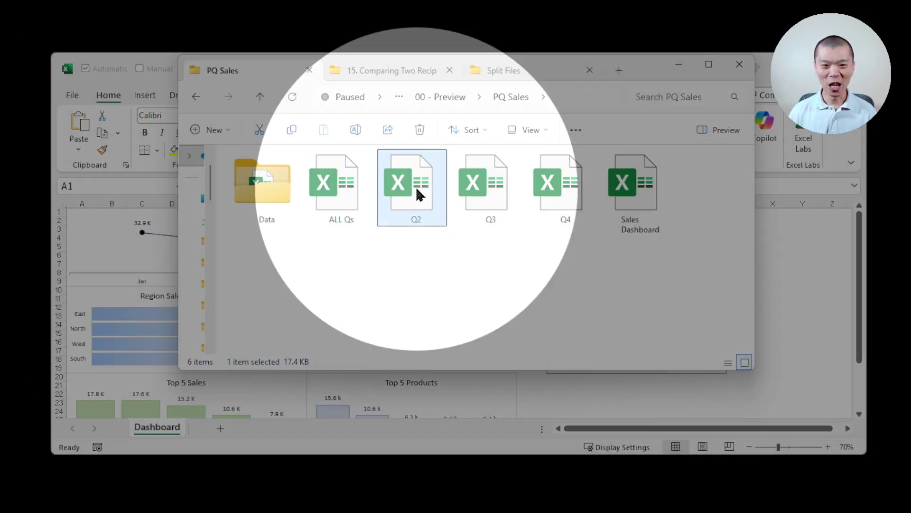
{"action": "left_click_drag", "start_coordinate": [416, 186], "coordinate": [266, 182]}
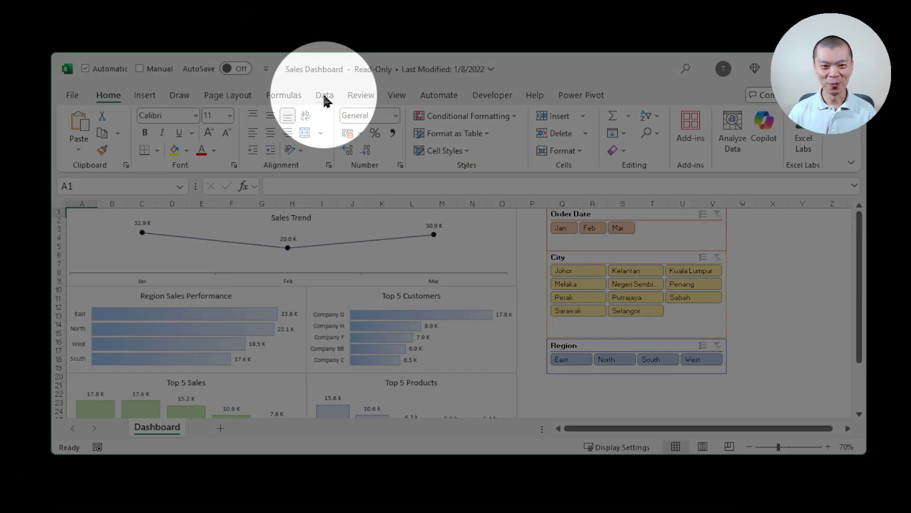
{"action": "left_click", "coordinate": [325, 96]}
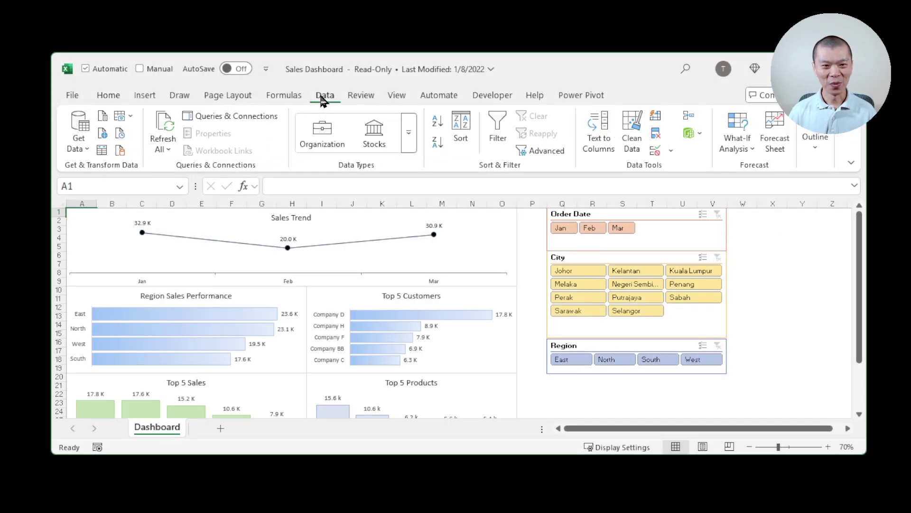
{"action": "left_click", "coordinate": [166, 121]}
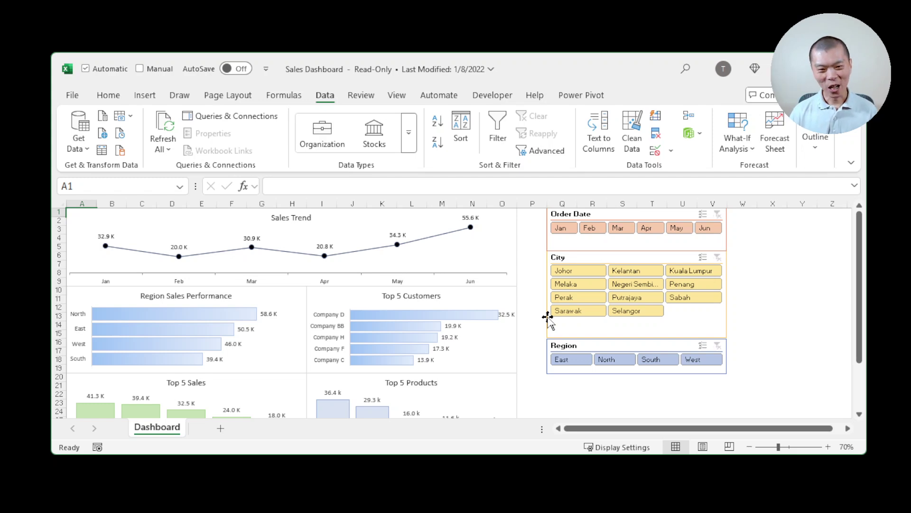
- Switch to File Explorer, move the Q3 workbook into the Data folder, and refresh all data in the Sales Dashboard workbook
{"action": "key", "text": "alt+Tab"}
{"action": "left_click", "coordinate": [436, 195]}
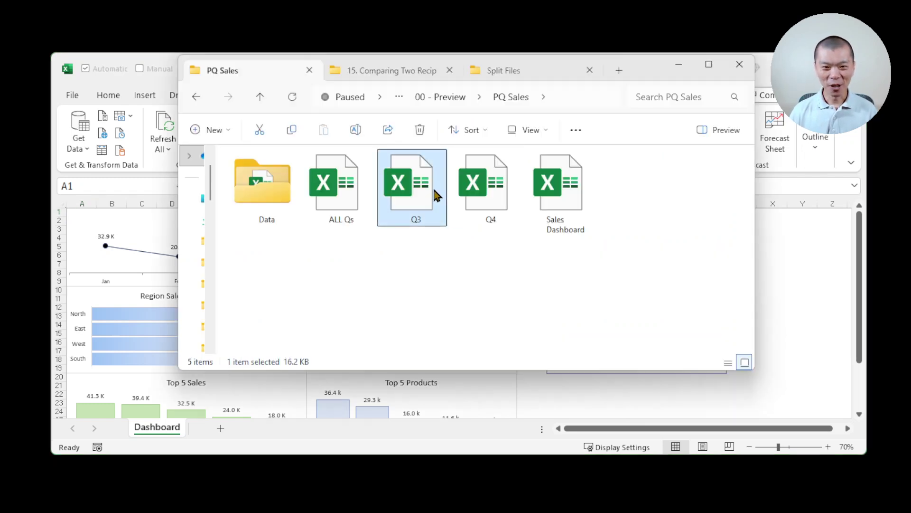
{"action": "left_click_drag", "start_coordinate": [436, 195], "coordinate": [258, 188]}
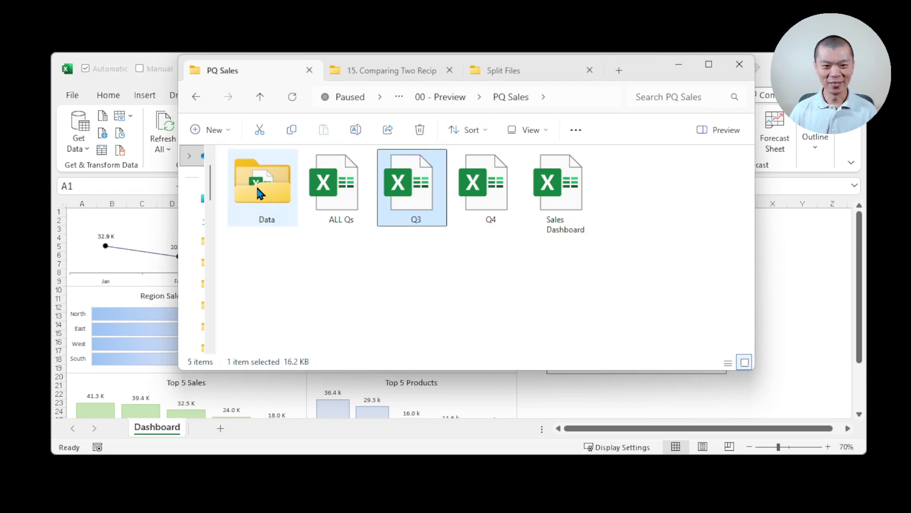
{"action": "left_click", "coordinate": [849, 137]}
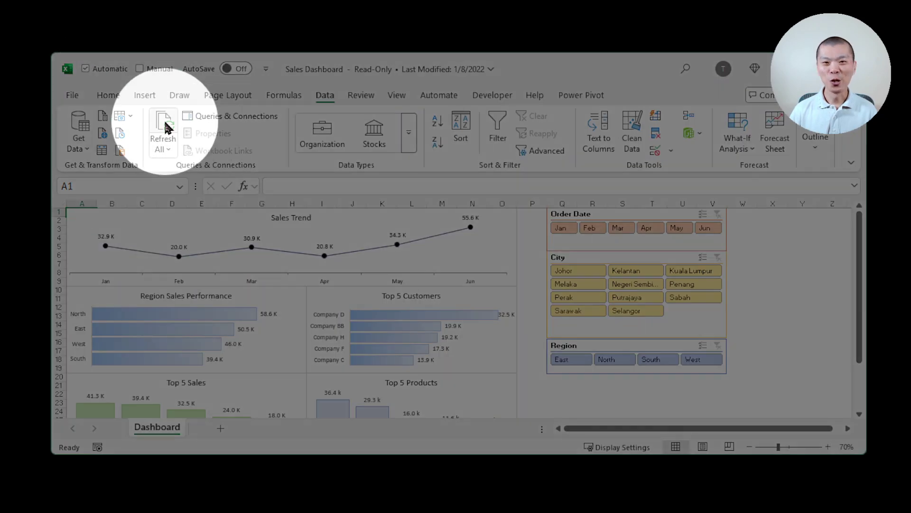
{"action": "left_click", "coordinate": [166, 127]}
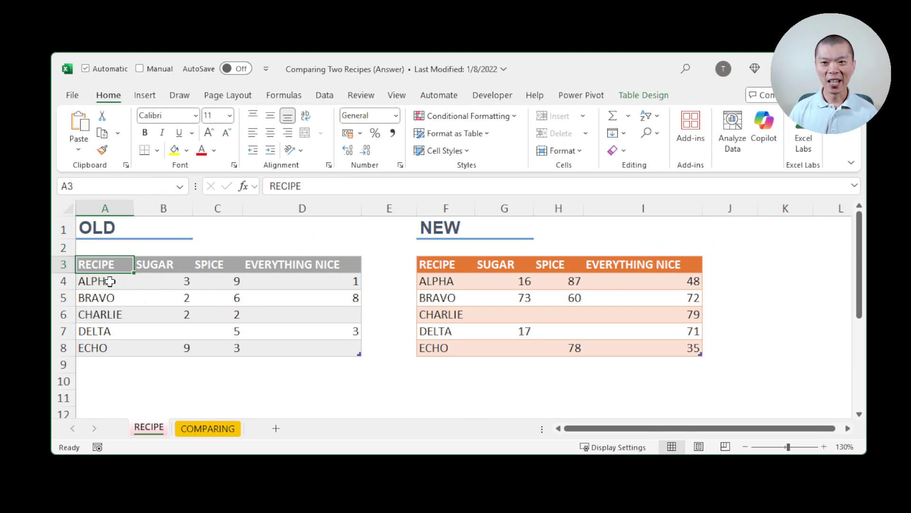
- Collapse the ribbon and examine the ingredient headers and the recipe names in the OLD table
{"action": "key", "text": "ctrl+F1"}
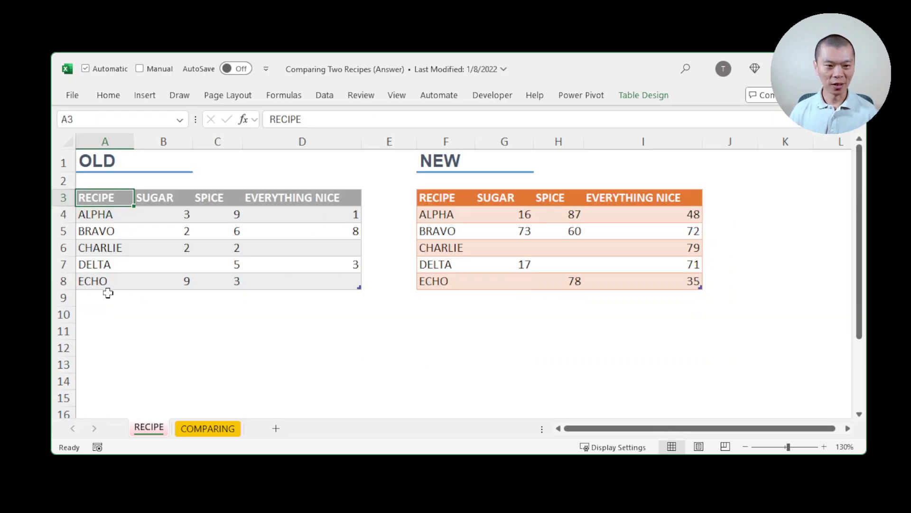
{"action": "left_click", "coordinate": [161, 195]}
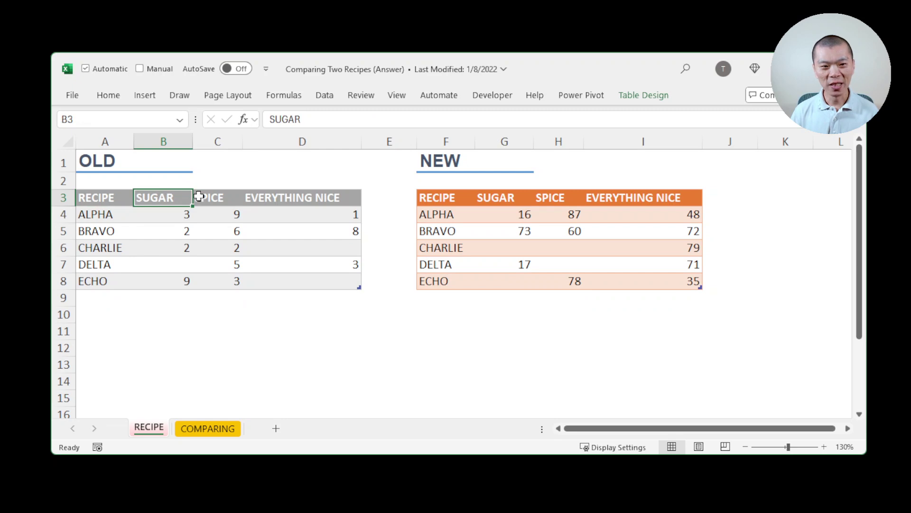
{"action": "left_click", "coordinate": [199, 196]}
{"action": "left_click", "coordinate": [290, 198]}
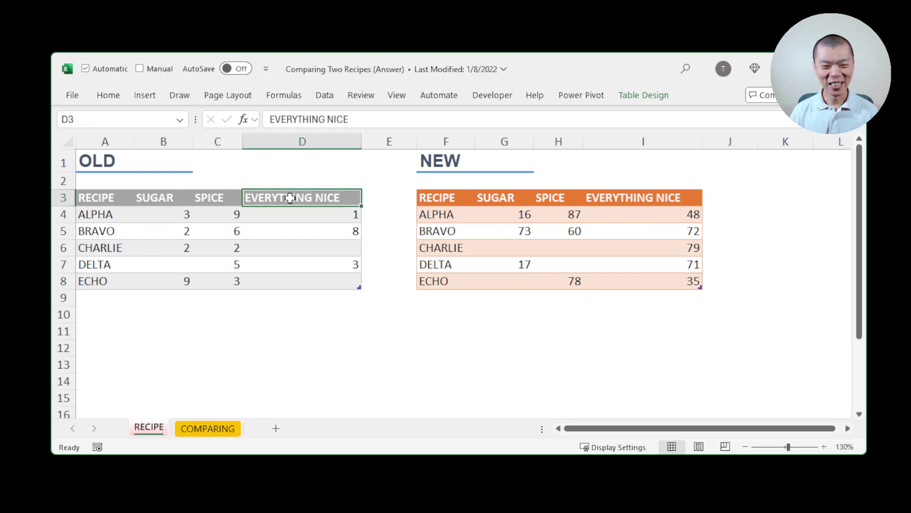
{"action": "left_click_drag", "start_coordinate": [106, 209], "coordinate": [102, 282]}
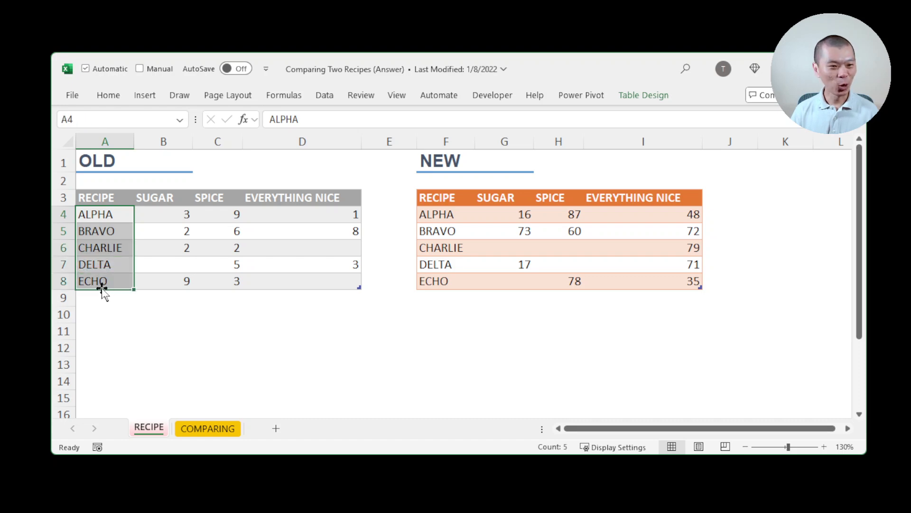
{"action": "left_click", "coordinate": [104, 303]}
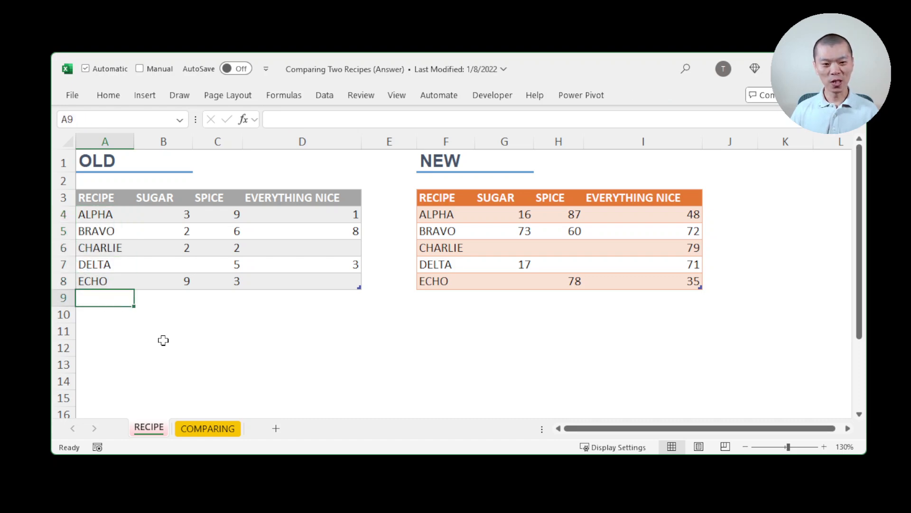
- Examine the paired Old and New columns for SUGAR, SPICE and EVERYTHING NICE on the COMPARING sheet
{"action": "left_click", "coordinate": [214, 430]}
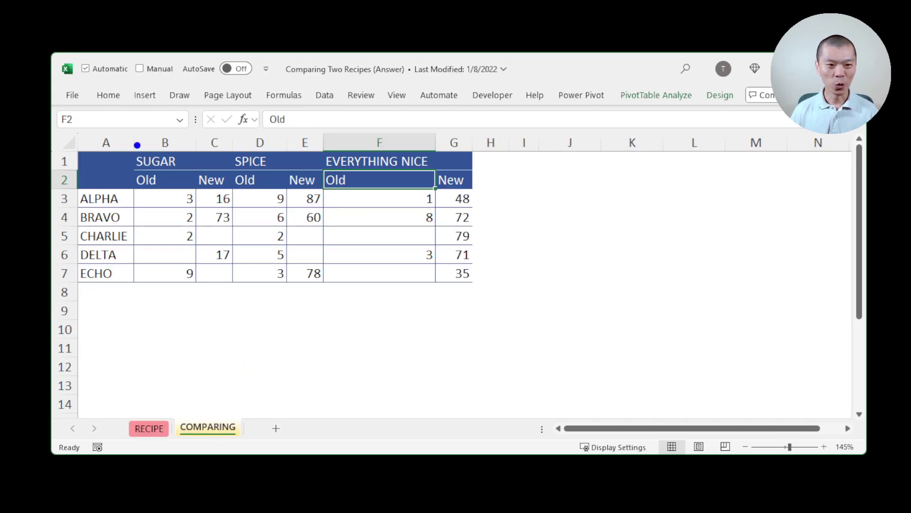
{"action": "mouse_move", "coordinate": [130, 138]}
{"action": "left_mouse_down"}
{"action": "mouse_move", "coordinate": [232, 309]}
{"action": "mouse_move", "coordinate": [301, 246]}
{"action": "mouse_move", "coordinate": [331, 169]}
{"action": "mouse_move", "coordinate": [327, 139]}
{"action": "mouse_move", "coordinate": [470, 280]}
{"action": "mouse_move", "coordinate": [474, 299]}
{"action": "left_mouse_up"}
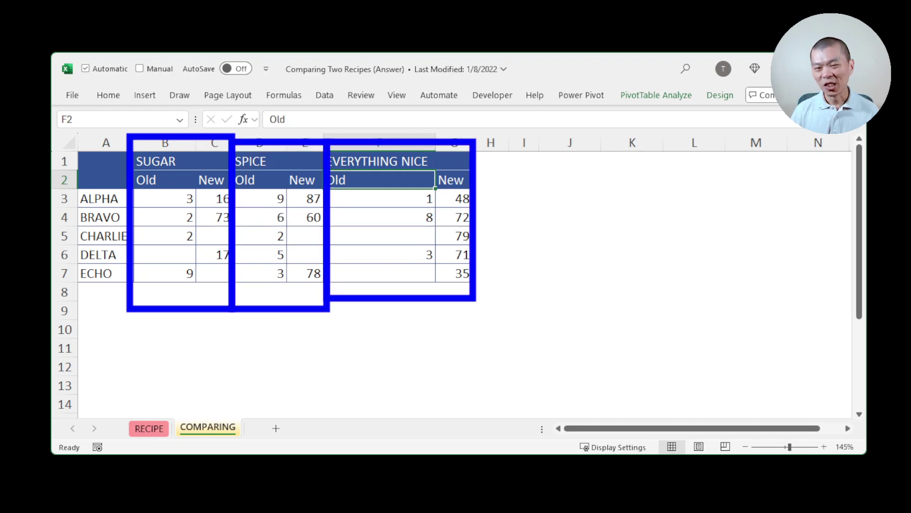
{"action": "key", "text": "Escape"}
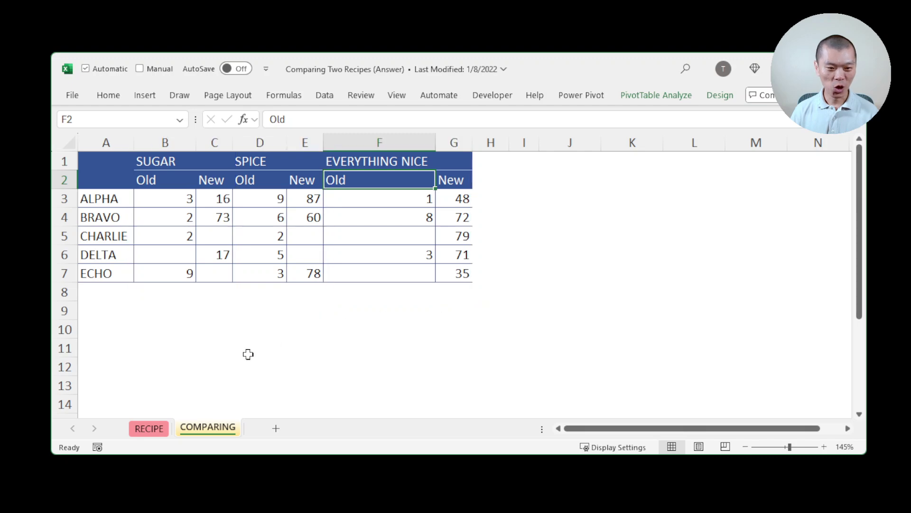
- Add a FOXTROT row beneath ECHO in the OLD table on the RECIPE sheet with sugar 1, spice 2 and everything nice 3
{"action": "left_click", "coordinate": [149, 428]}
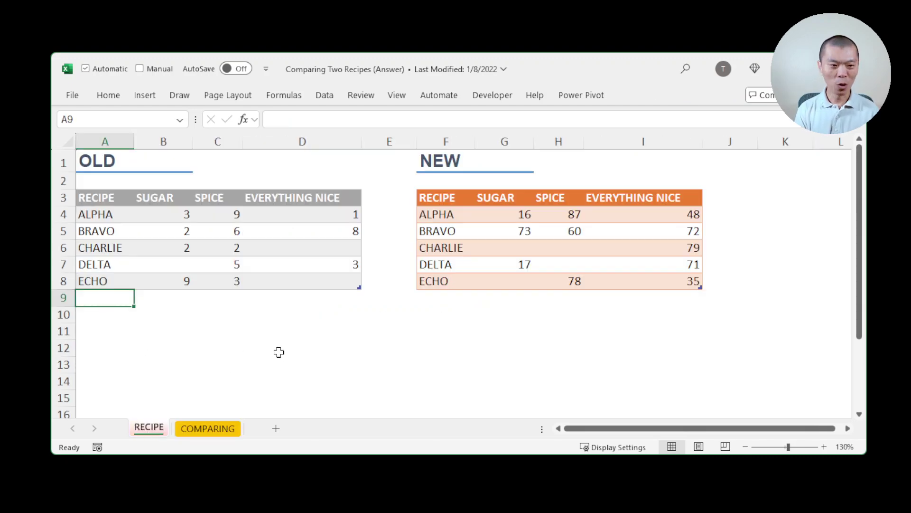
{"action": "type", "text": "FOXTROT"}
{"action": "key", "text": "Tab"}
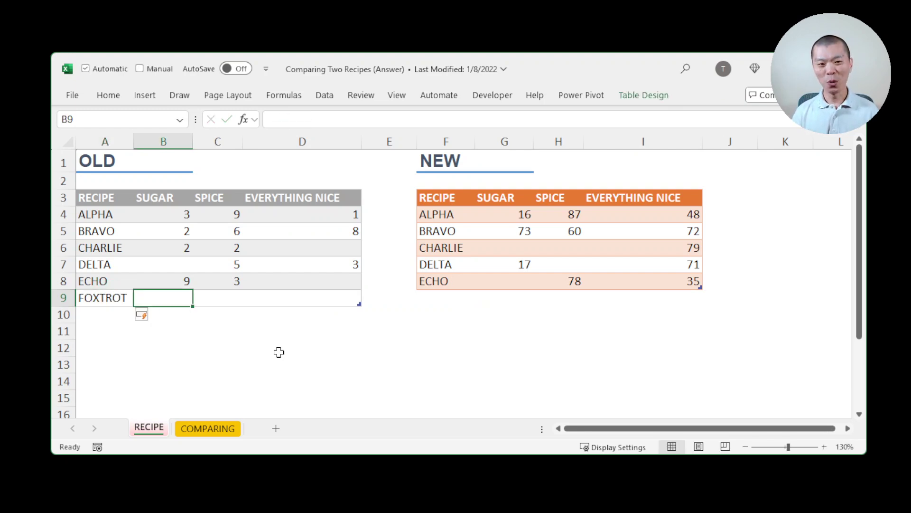
{"action": "type", "text": "1"}
{"action": "key", "text": "Tab"}
{"action": "type", "text": "2"}
{"action": "key", "text": "Tab"}
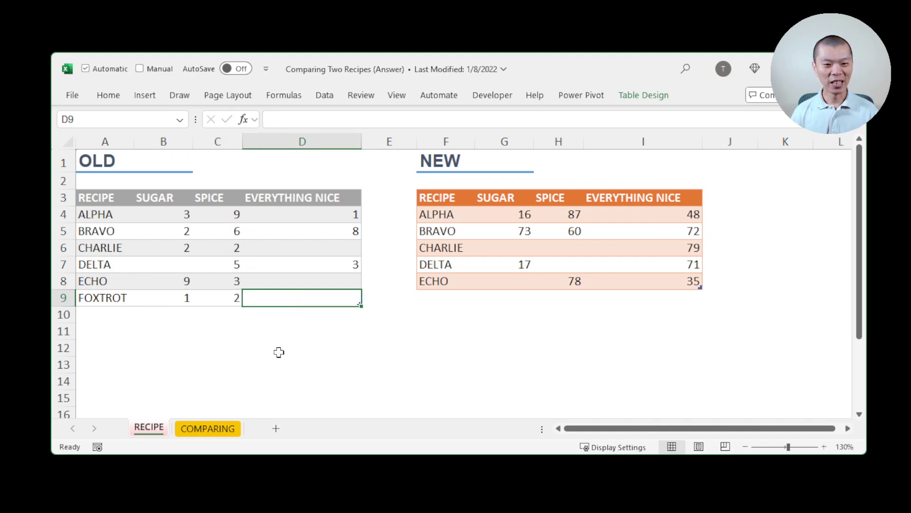
{"action": "type", "text": "3"}
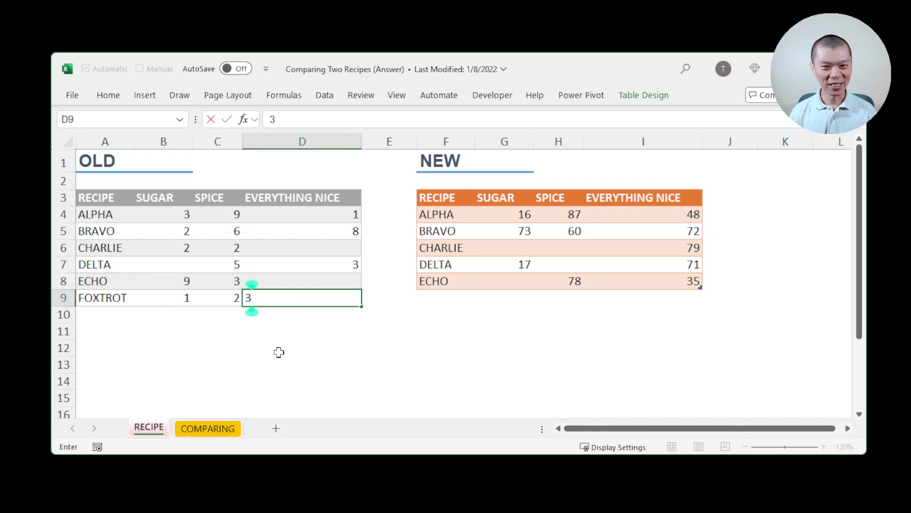
{"action": "key", "text": "Tab"}
- Add a FOXTROT row beneath ECHO in the NEW table with sugar 10, spice 20 and everything nice 99
{"action": "key", "text": "Tab"}
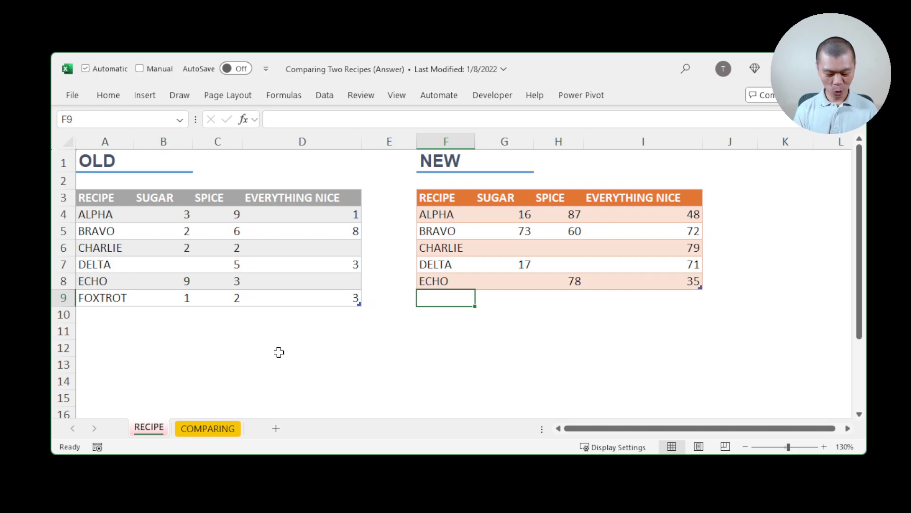
{"action": "type", "text": "FOXTROT"}
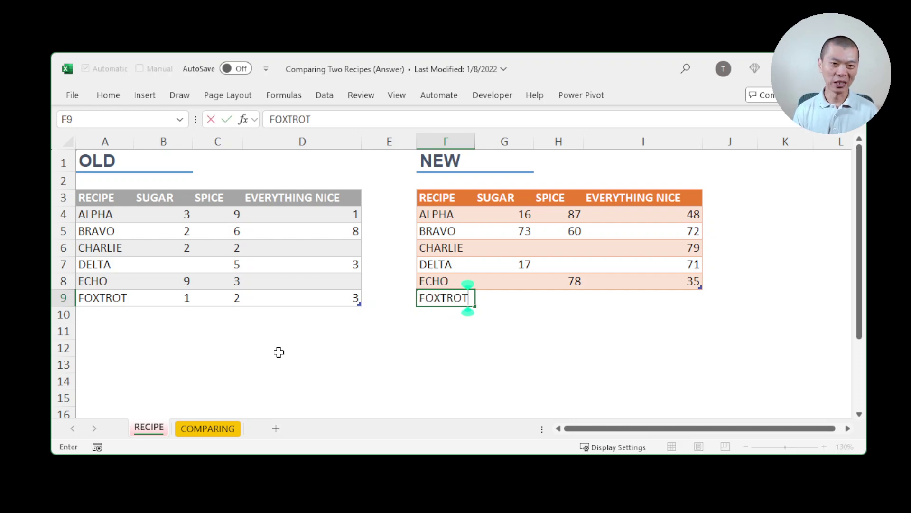
{"action": "key", "text": "Tab"}
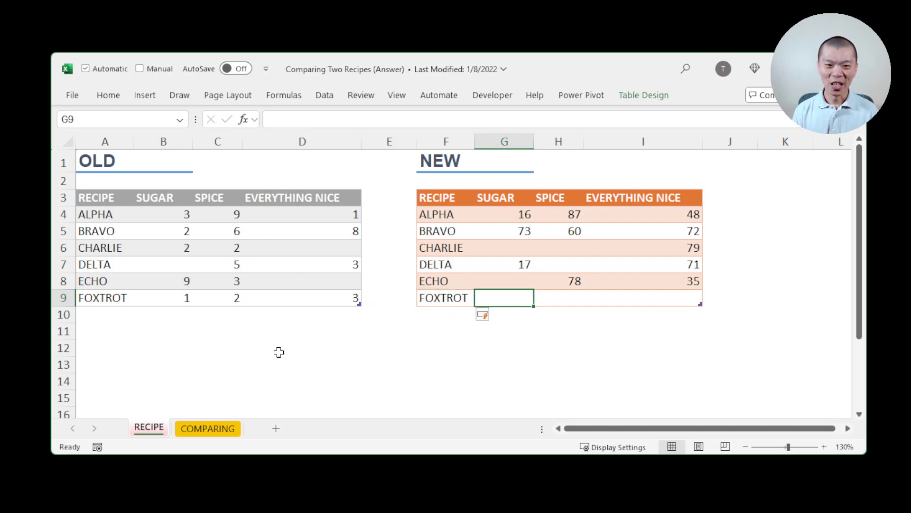
{"action": "type", "text": "10"}
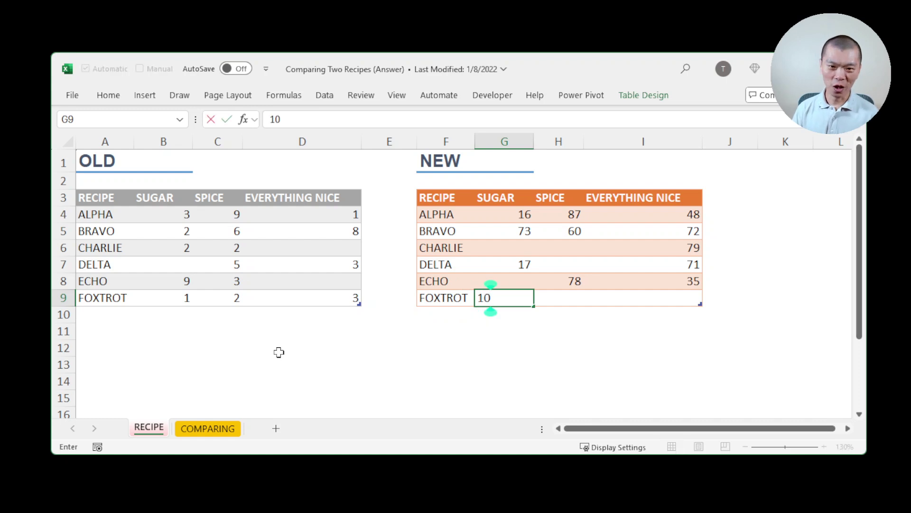
{"action": "key", "text": "Tab"}
{"action": "type", "text": "20"}
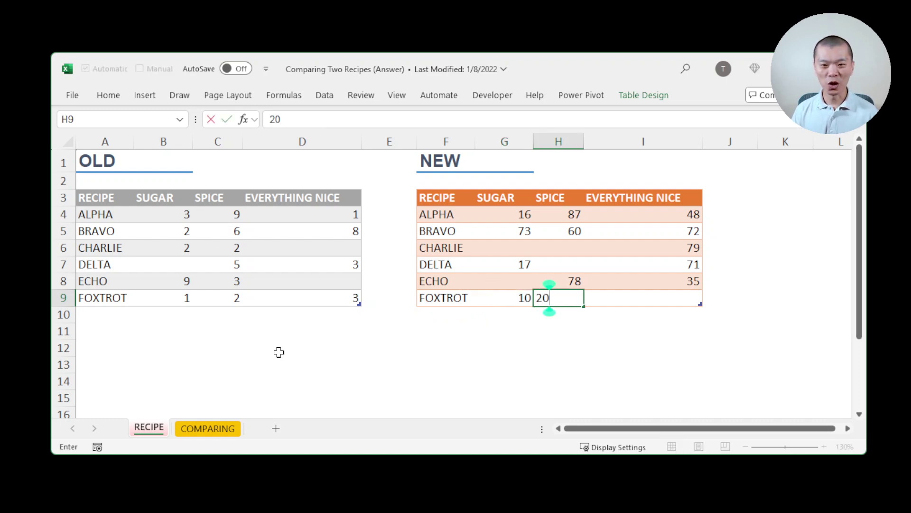
{"action": "key", "text": "Tab"}
{"action": "type", "text": "99"}
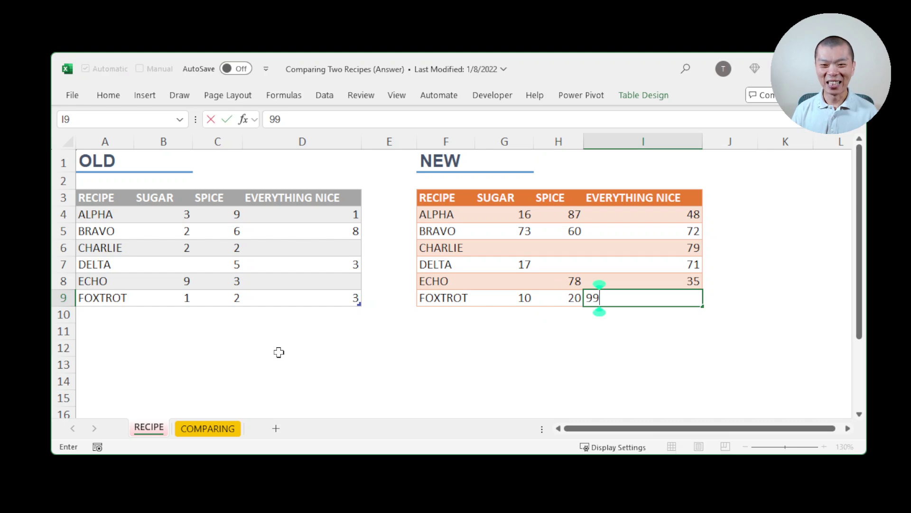
{"action": "key", "text": "Return"}
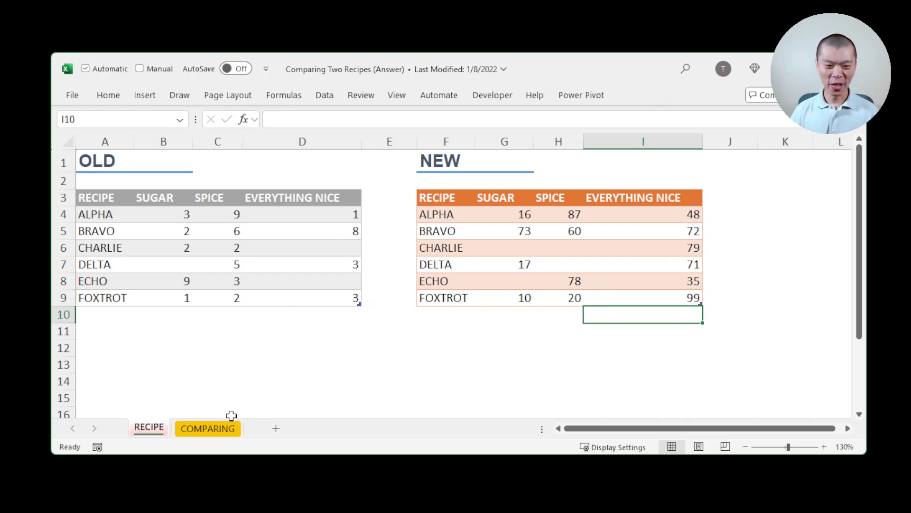
- Refresh all data so the comparison table on the COMPARING sheet includes the FOXTROT recipe, and point out its row
{"action": "left_click", "coordinate": [227, 432]}
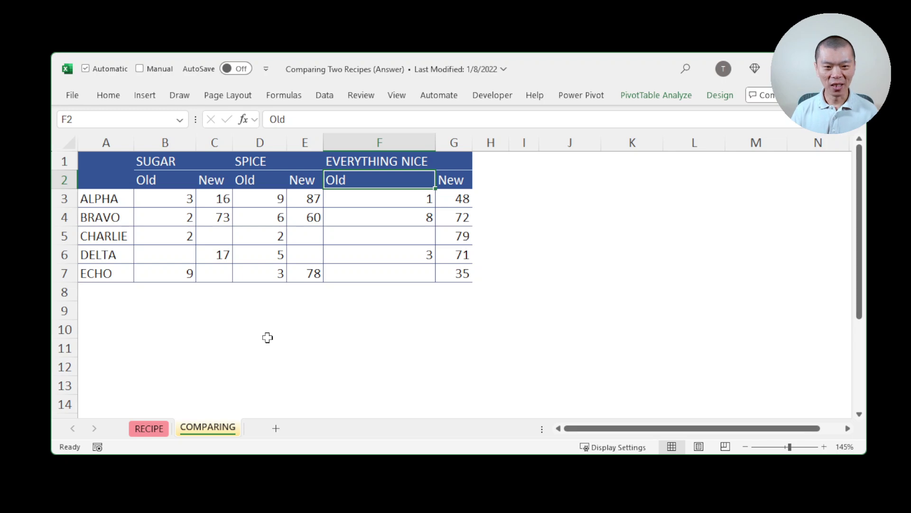
{"action": "left_click", "coordinate": [67, 291]}
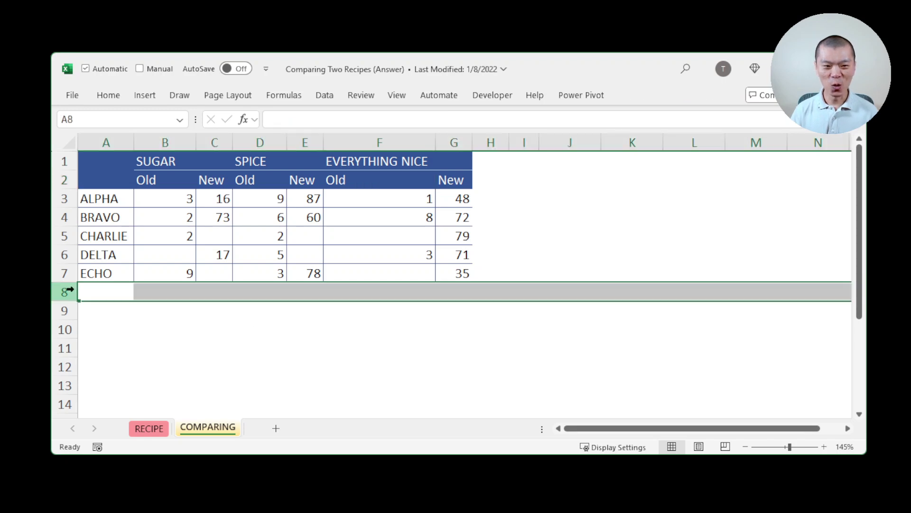
{"action": "left_click", "coordinate": [208, 323]}
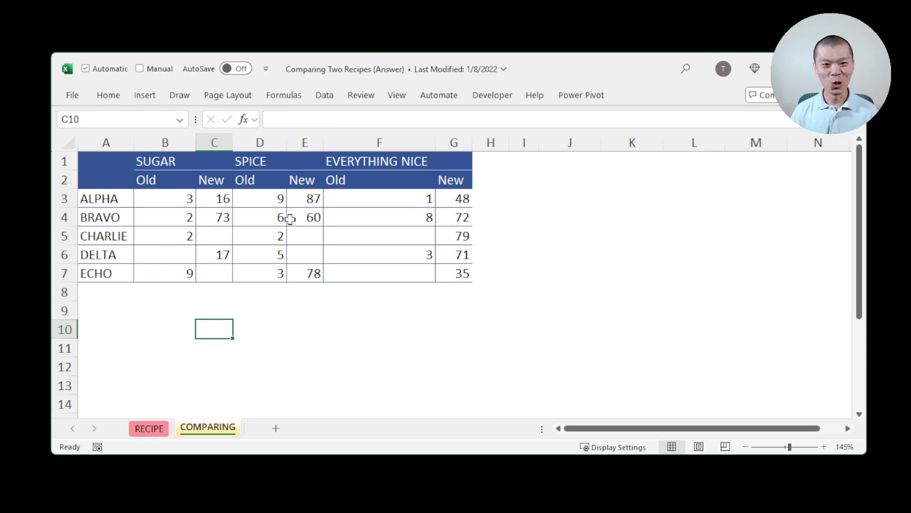
{"action": "left_click", "coordinate": [325, 96]}
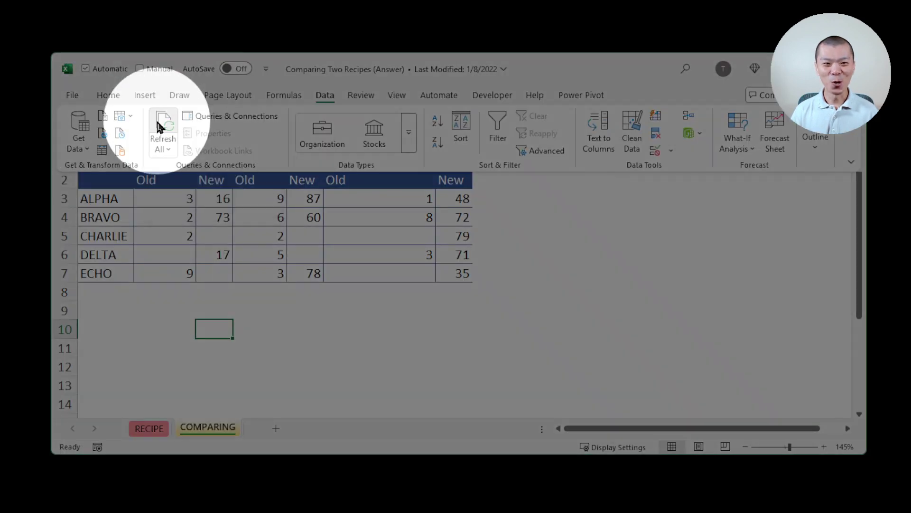
{"action": "left_click", "coordinate": [160, 126]}
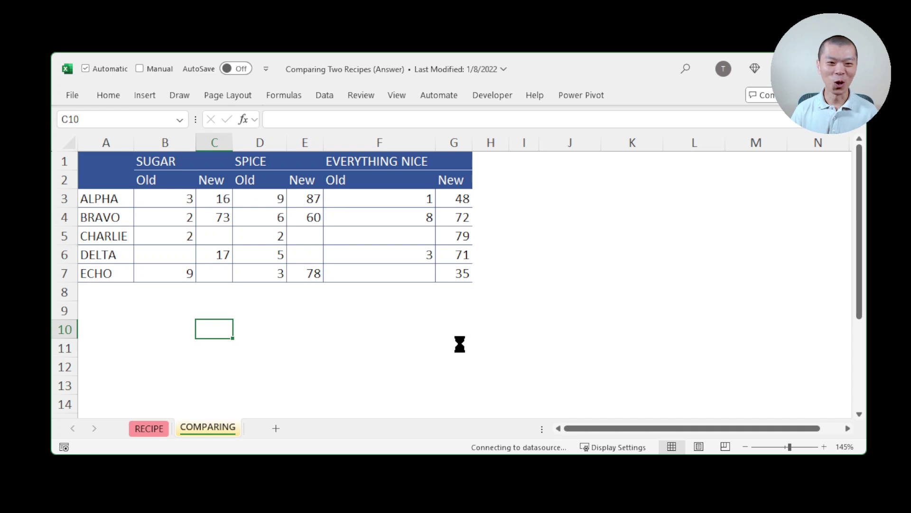
{"action": "key", "text": "ctrl+2"}
{"action": "left_click_drag", "start_coordinate": [487, 273], "coordinate": [48, 312]}
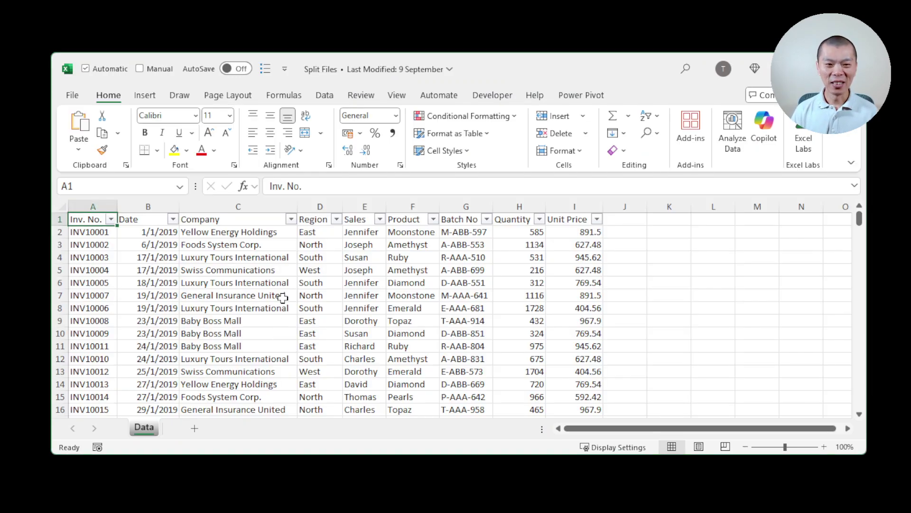
- Filter the Region column of the invoice data to show only the East rows
{"action": "scroll", "coordinate": [280, 298], "scroll_direction": "up", "scroll_amount": 2}
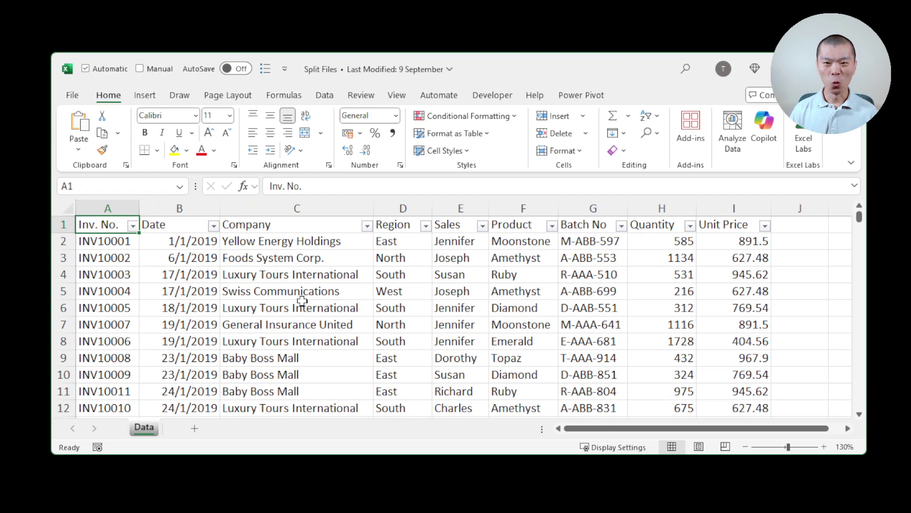
{"action": "left_click", "coordinate": [426, 227]}
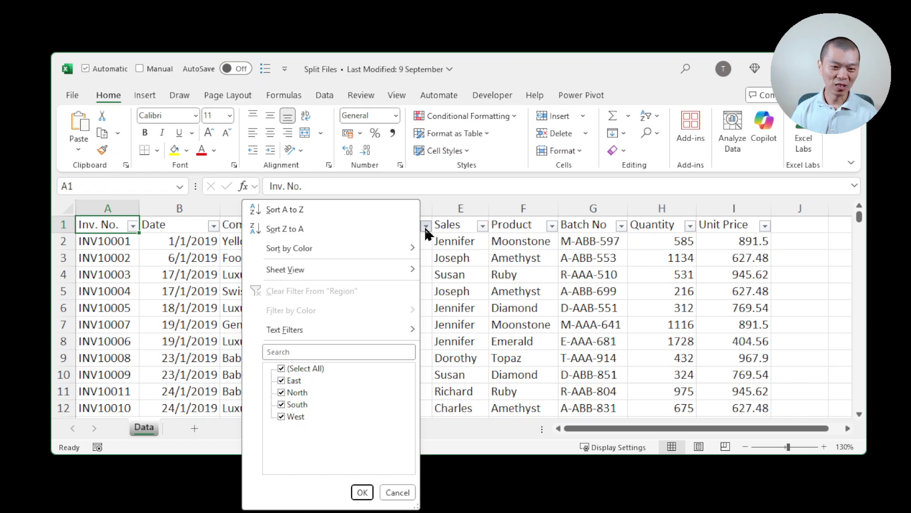
{"action": "left_click", "coordinate": [300, 369]}
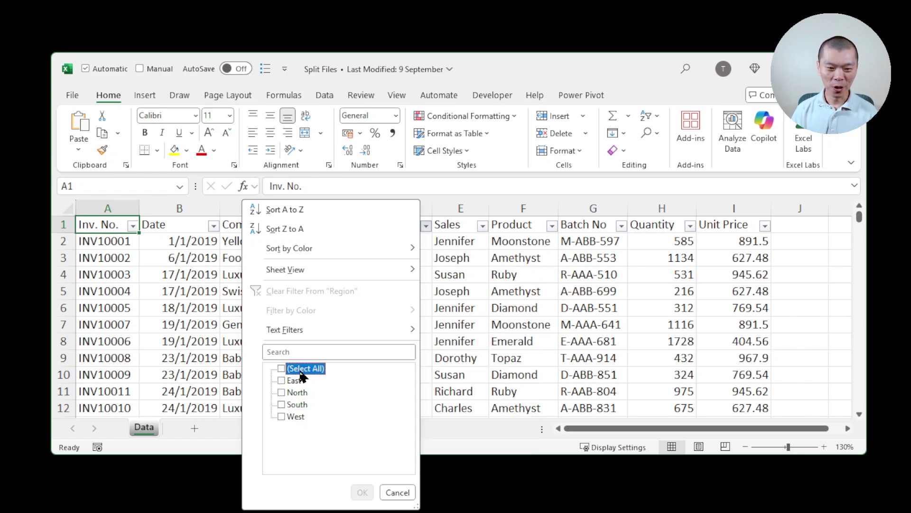
{"action": "left_click", "coordinate": [285, 381]}
{"action": "left_click", "coordinate": [363, 492]}
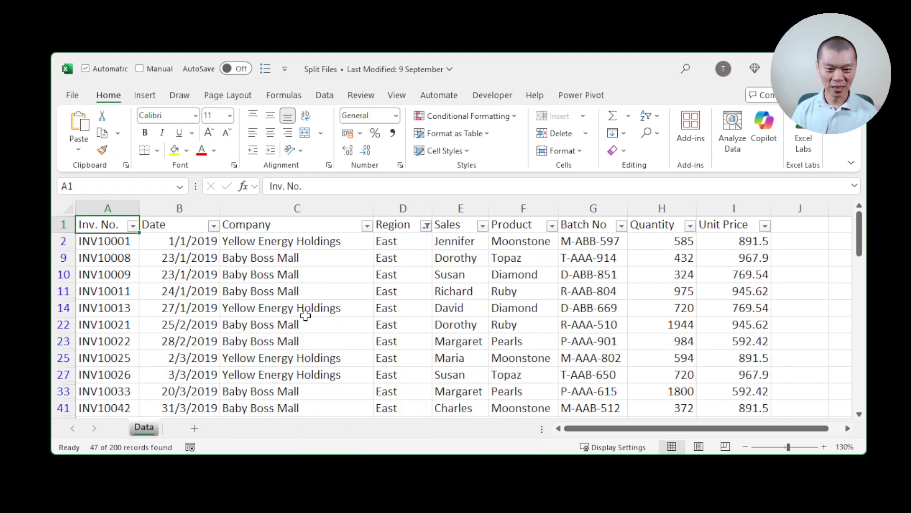
- Copy the filtered East invoice table with its headers into cell A1 of a new blank workbook
{"action": "left_click", "coordinate": [306, 315]}
{"action": "key", "text": "ctrl+a"}
{"action": "key", "text": "ctrl+c"}
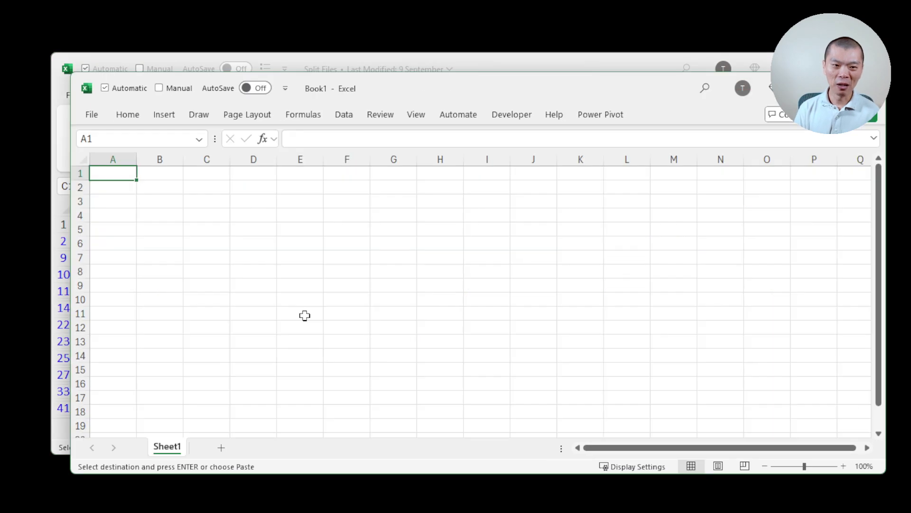
{"action": "key", "text": "ctrl+v"}
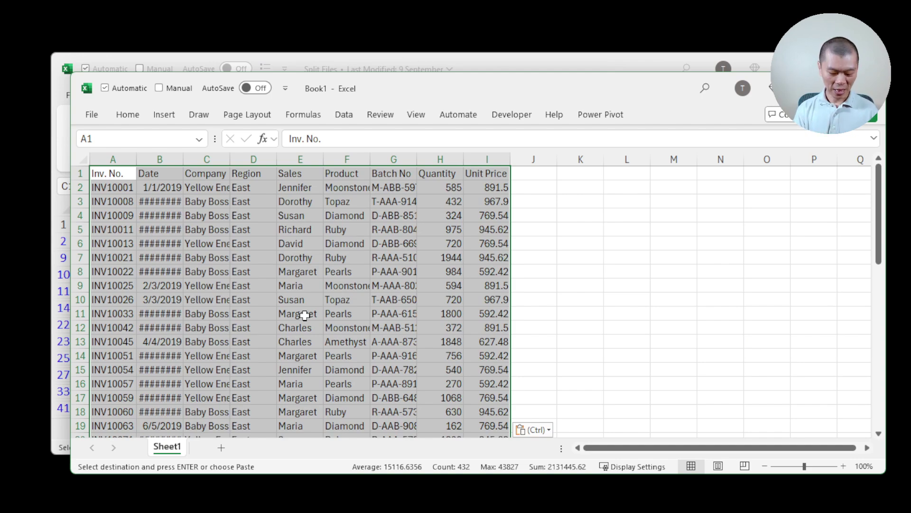
- Close the new workbook without saving and clear the Region filter from the Split Files invoice data
{"action": "key", "text": "ctrl+w"}
{"action": "key", "text": "n"}
{"action": "key", "text": "Escape"}
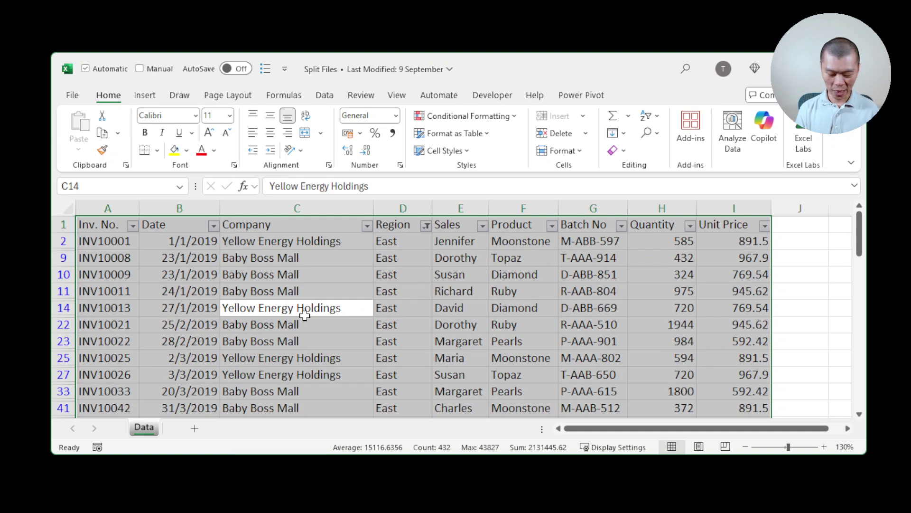
{"action": "key", "text": "Up"}
{"action": "key", "text": "alt+a"}
{"action": "key", "text": "c"}
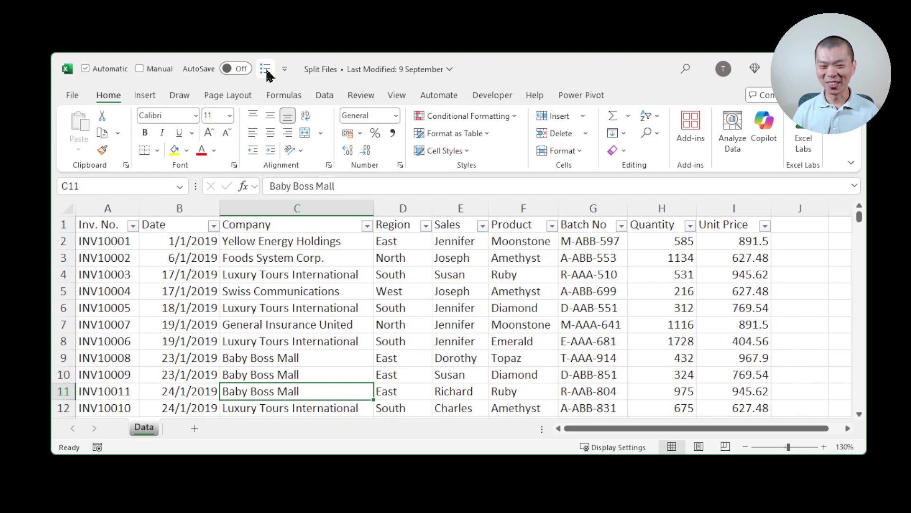
- Run the Split Region Files macro, agree to delete the existing output files, and open the OUTPUT folder
{"action": "left_click", "coordinate": [266, 71]}
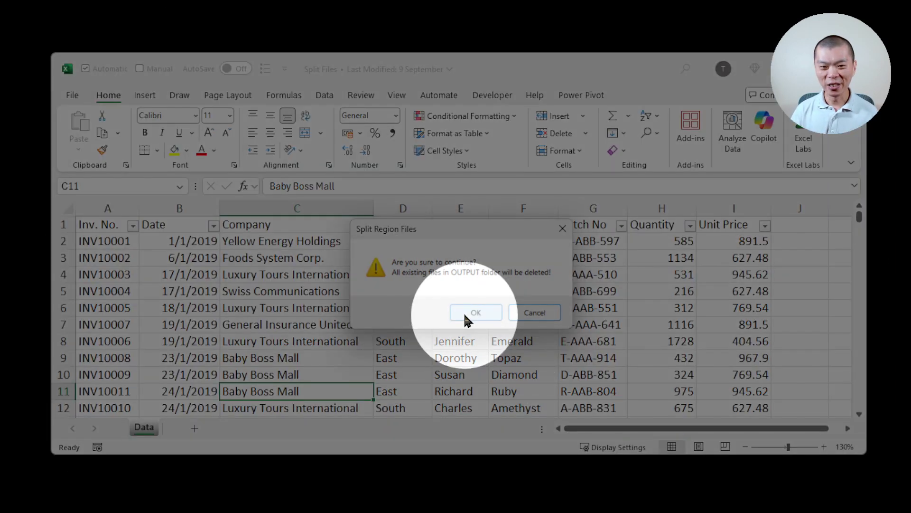
{"action": "left_click", "coordinate": [464, 312]}
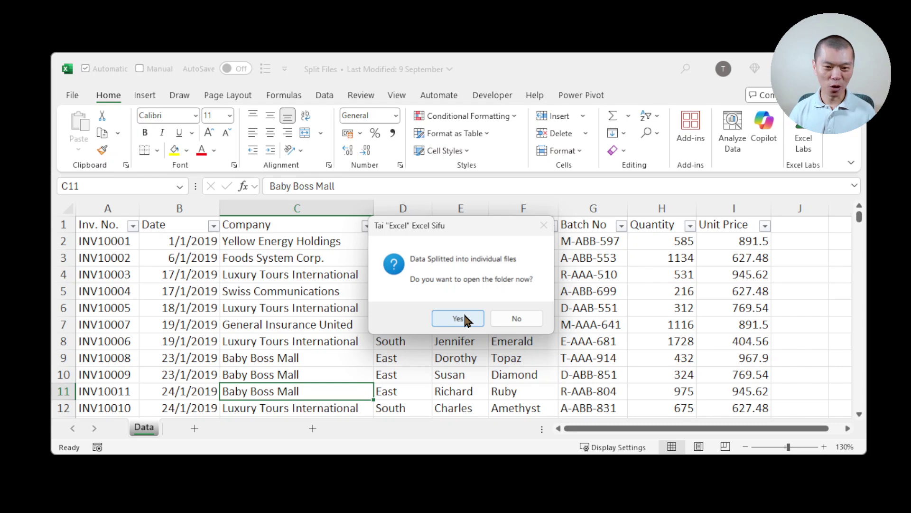
{"action": "left_click", "coordinate": [465, 319]}
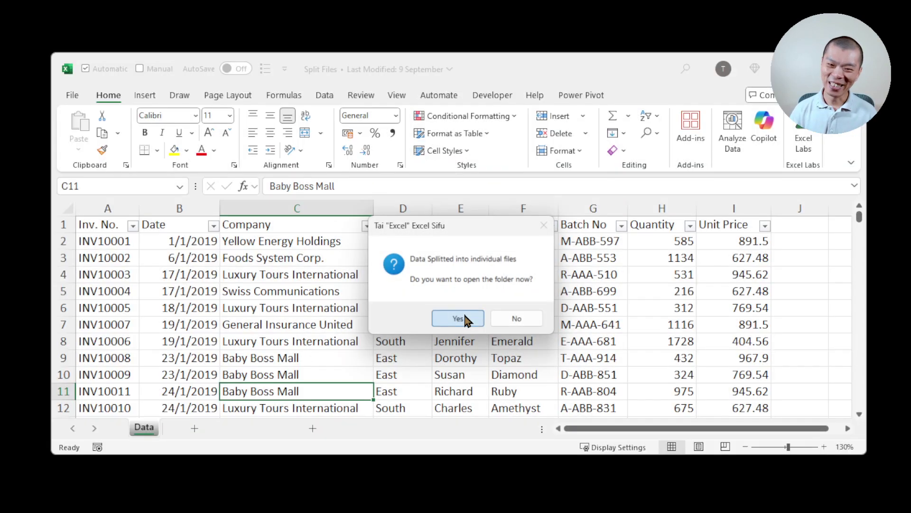
{"action": "left_click", "coordinate": [463, 318]}
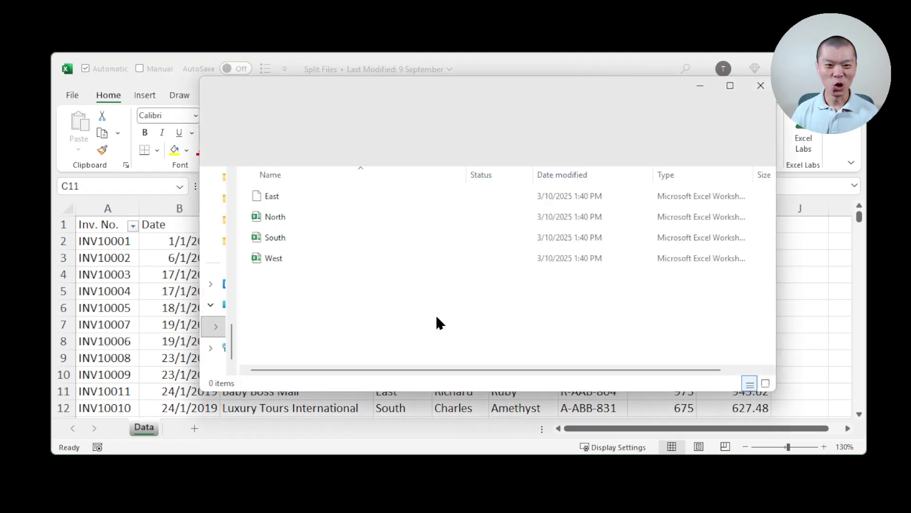
- Review the East, North, South and West workbooks in the OUTPUT folder, and close the folder window
{"action": "left_click_drag", "start_coordinate": [359, 320], "coordinate": [258, 195]}
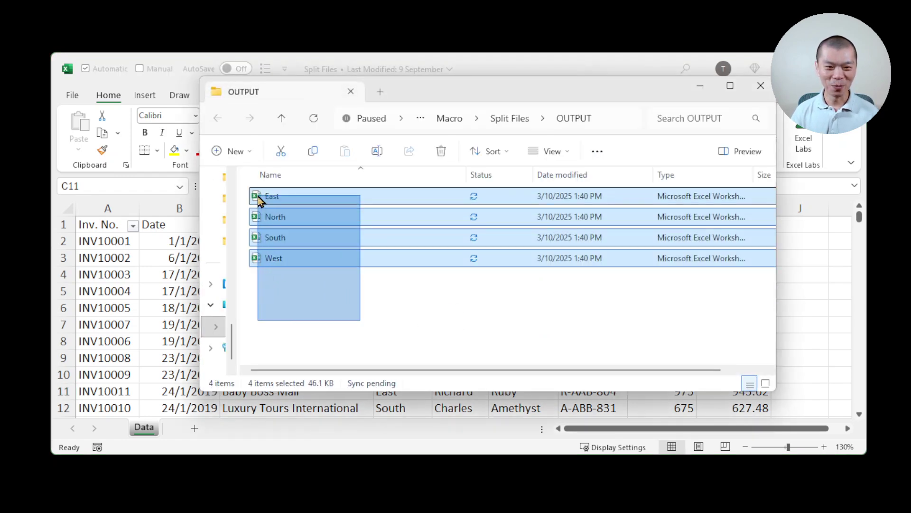
{"action": "left_click", "coordinate": [375, 308]}
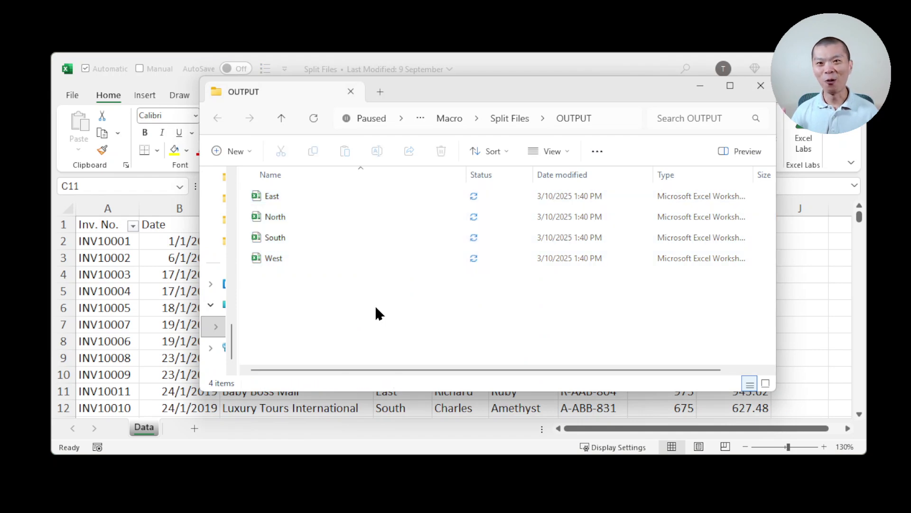
{"action": "key", "text": "alt+F4"}
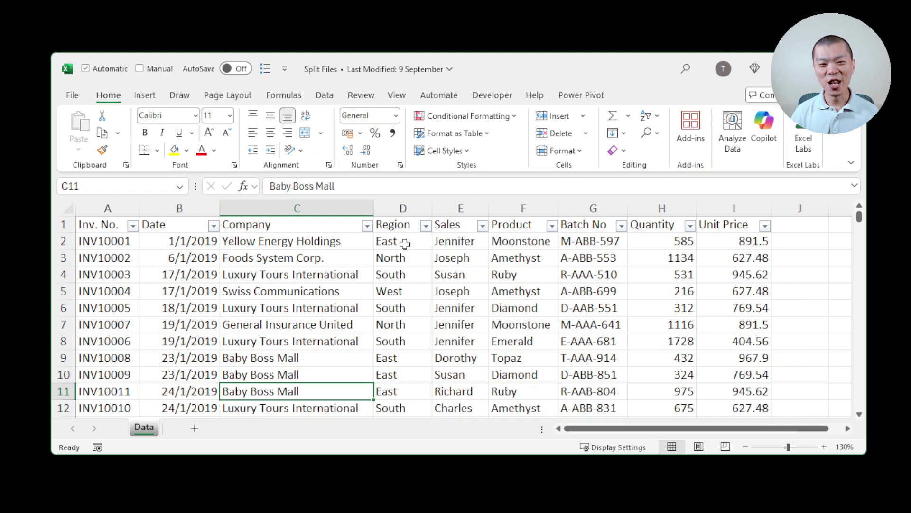
- Replace the Region values in D2:D8 with Main, and check the entries in the Region filter list
{"action": "left_click_drag", "start_coordinate": [406, 242], "coordinate": [409, 342]}
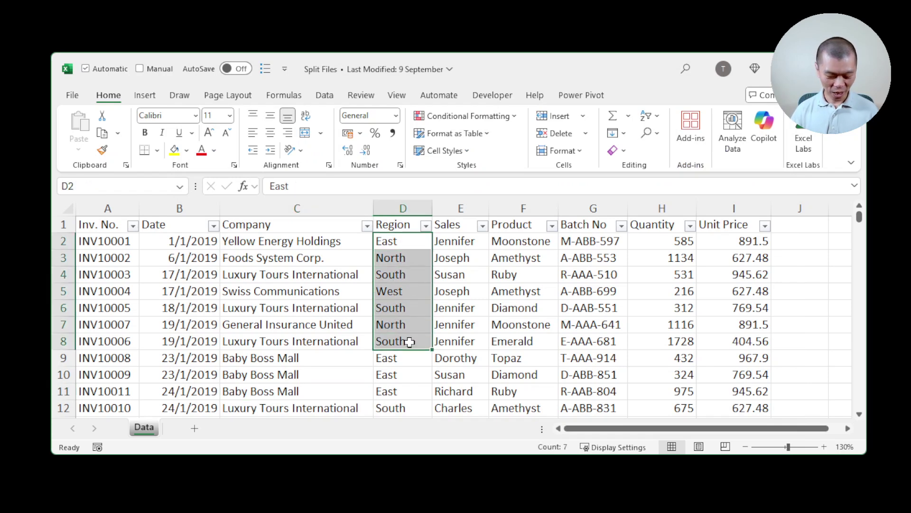
{"action": "type", "text": "Main"}
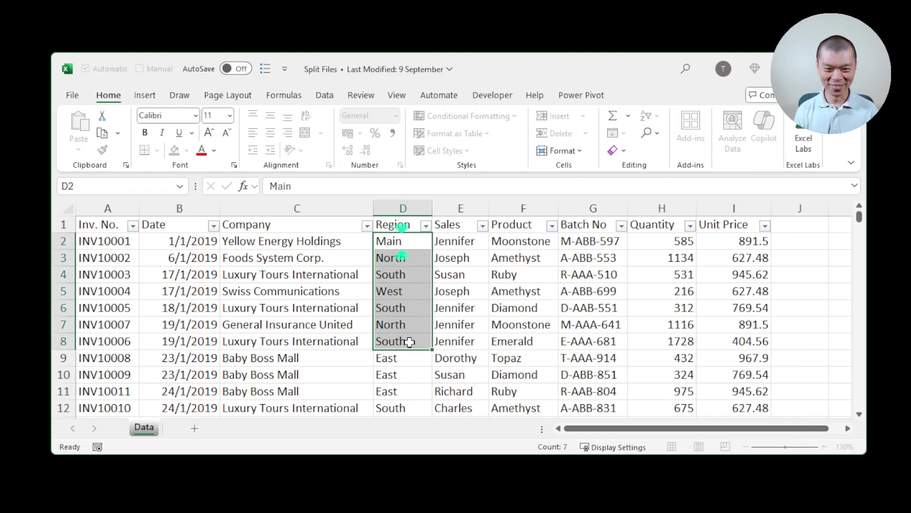
{"action": "key", "text": "ctrl+Return"}
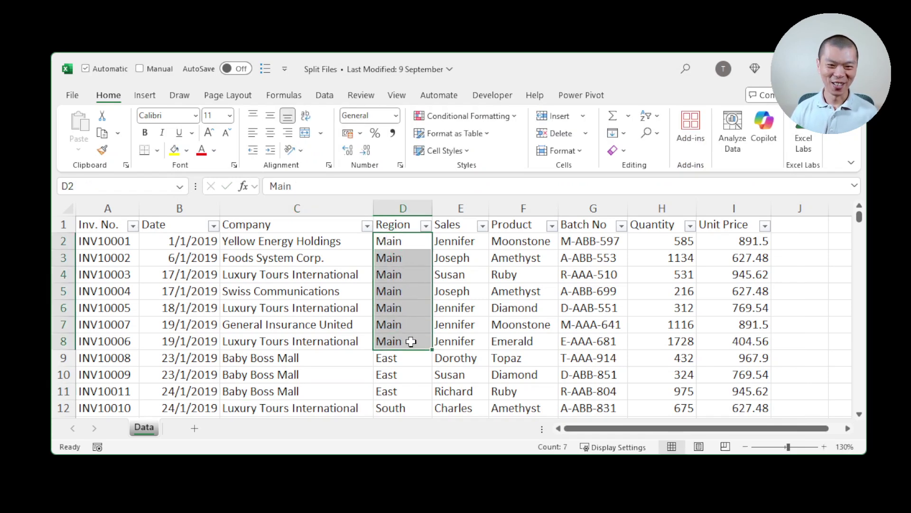
{"action": "left_click", "coordinate": [425, 226]}
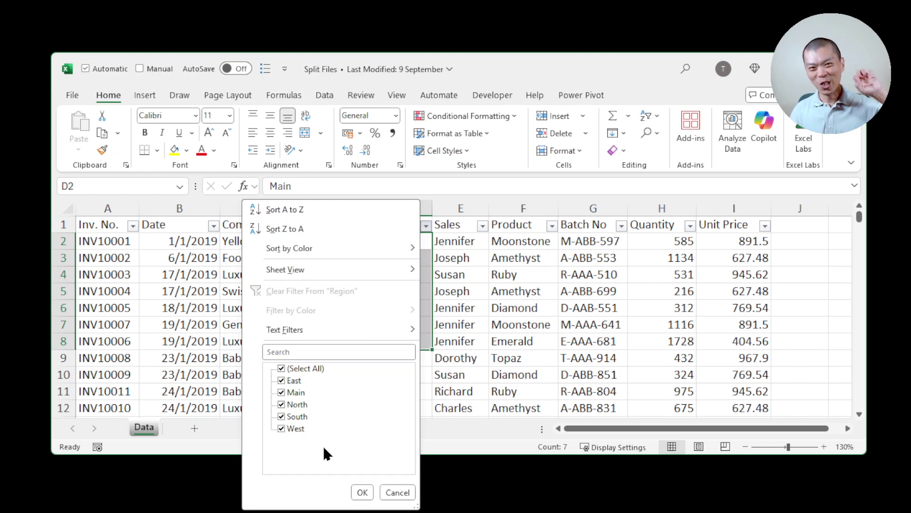
{"action": "left_click", "coordinate": [445, 285]}
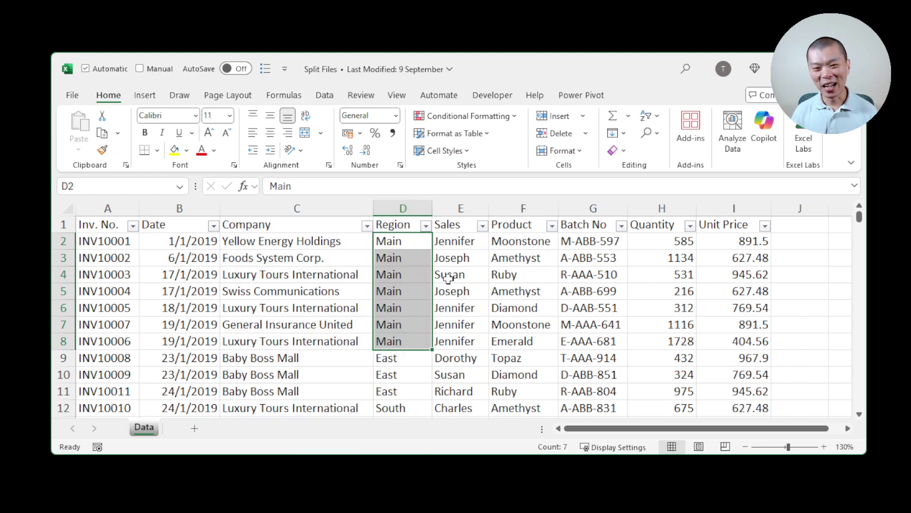
{"action": "left_click", "coordinate": [449, 278]}
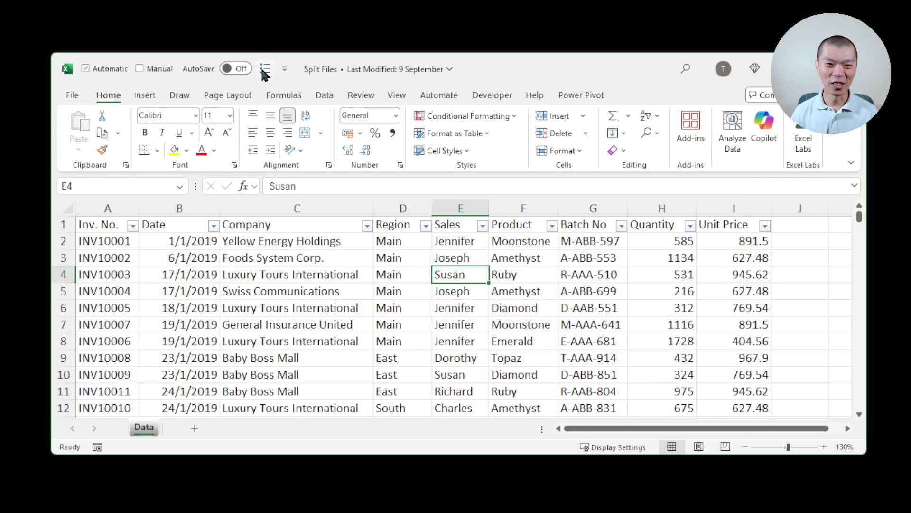
- Run the Split Region Files macro again on the data containing the Main region, and open the regenerated OUTPUT folder
{"action": "left_click", "coordinate": [263, 70]}
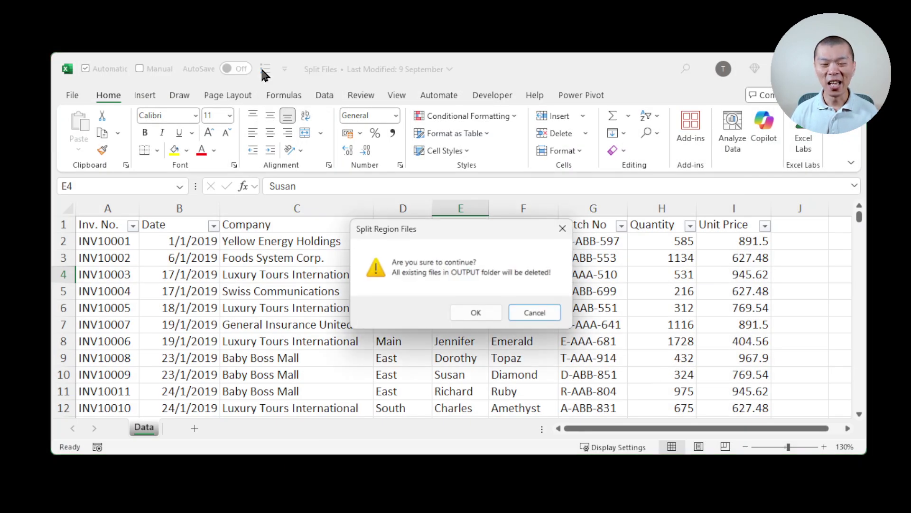
{"action": "left_click", "coordinate": [480, 315]}
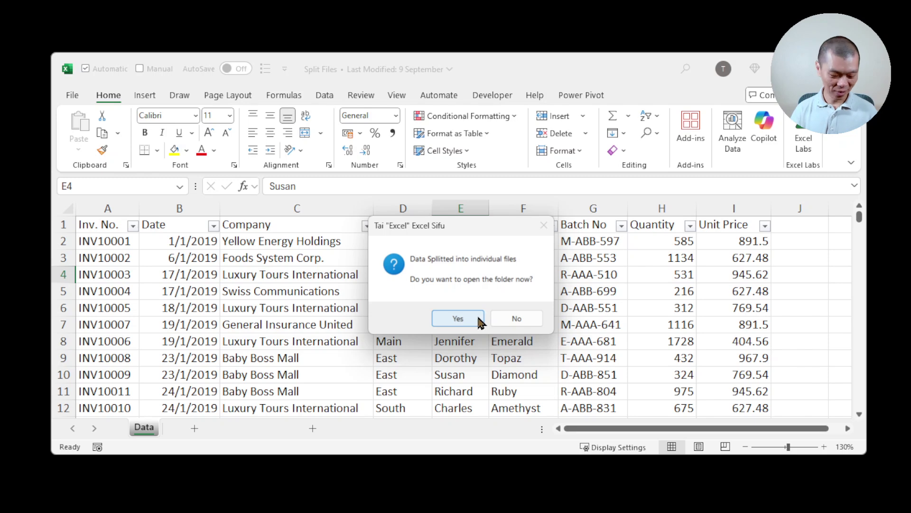
{"action": "left_click", "coordinate": [477, 318]}
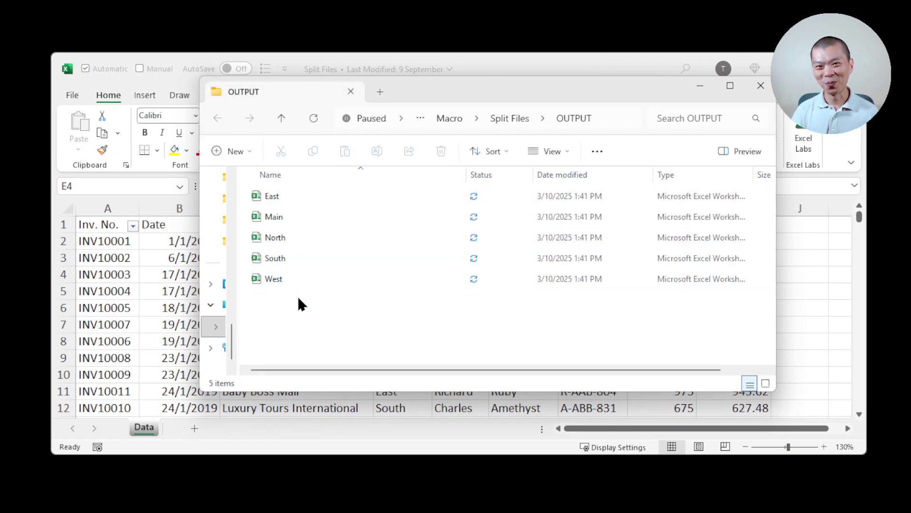
- Open the Main workbook from the OUTPUT folder and examine its Region column entries
{"action": "double_click", "coordinate": [294, 213]}
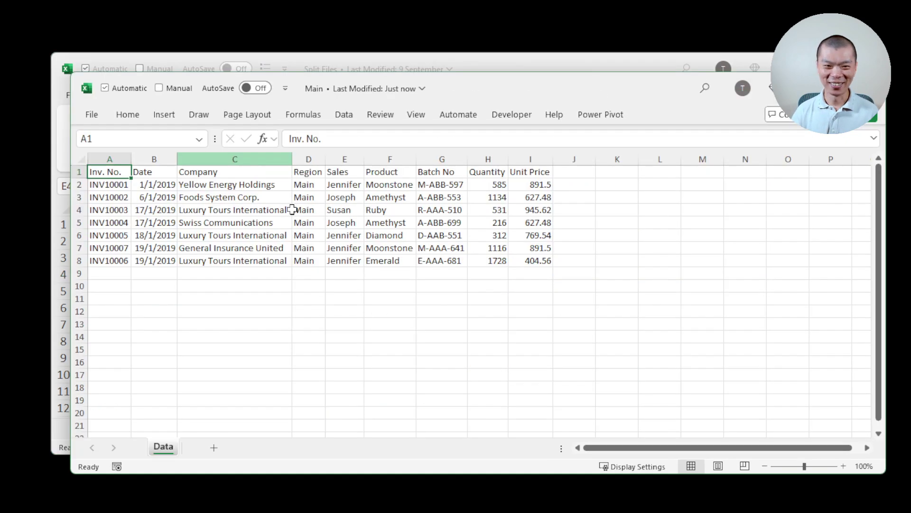
{"action": "left_click_drag", "start_coordinate": [303, 184], "coordinate": [311, 262]}
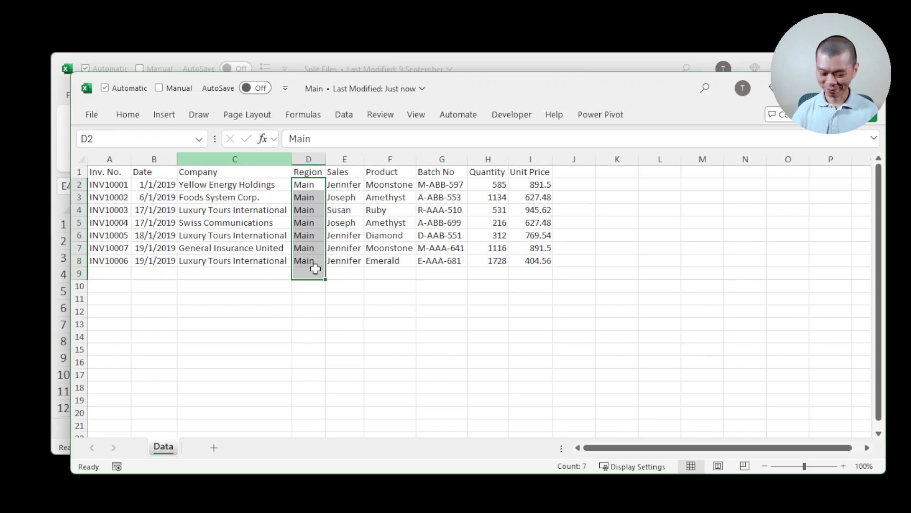